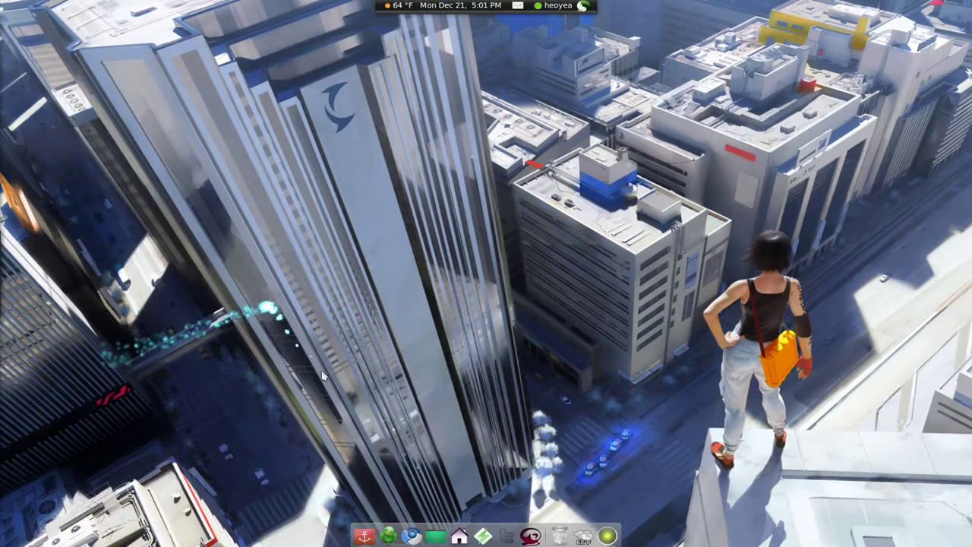
Search keyboardr for 'happy feet' and open Google's full results in a new tab.
click(424, 536)
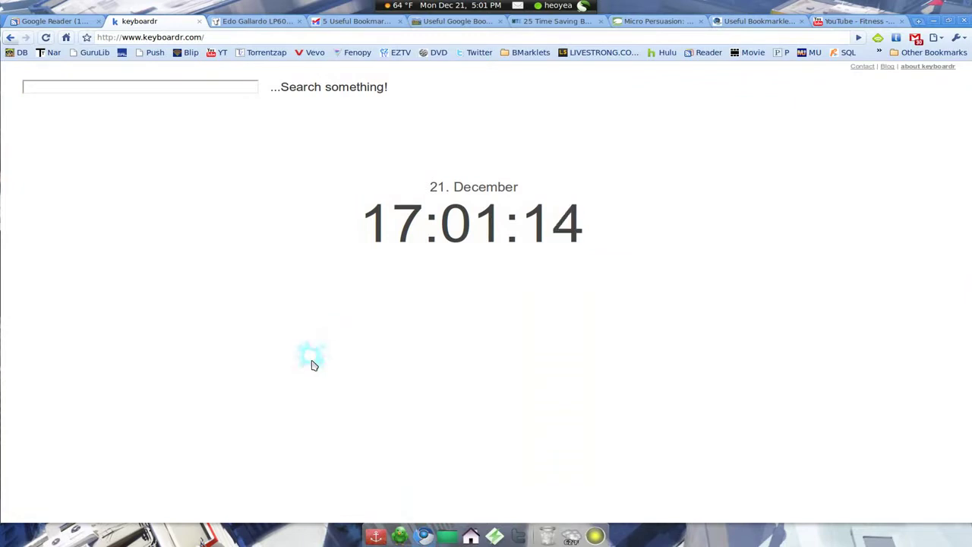
click(225, 86)
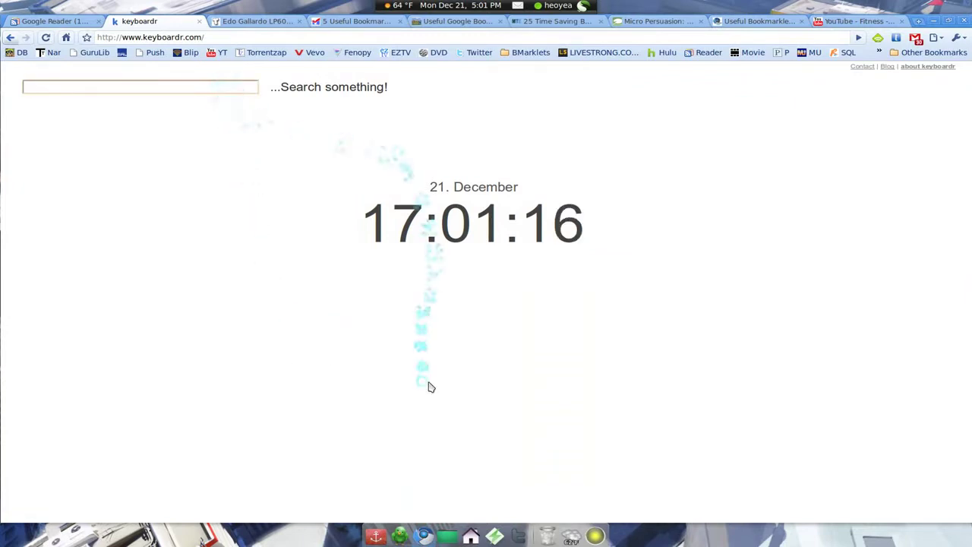
text(happy ff)
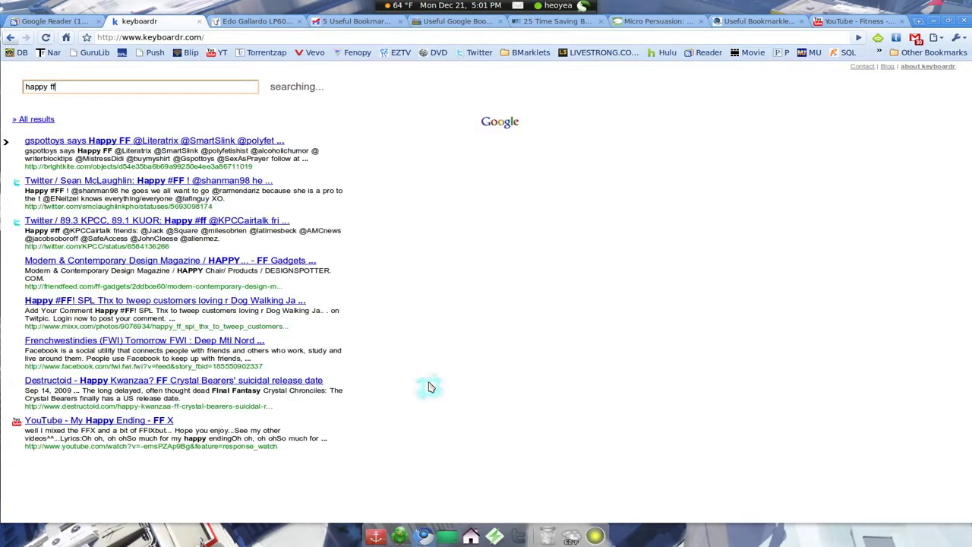
key(BackSpace)
text(eet)
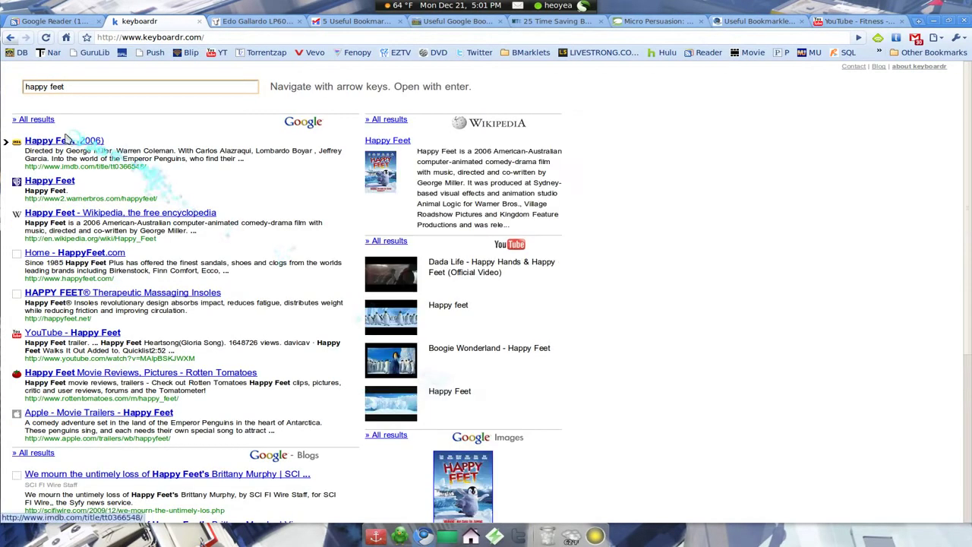
click(44, 120)
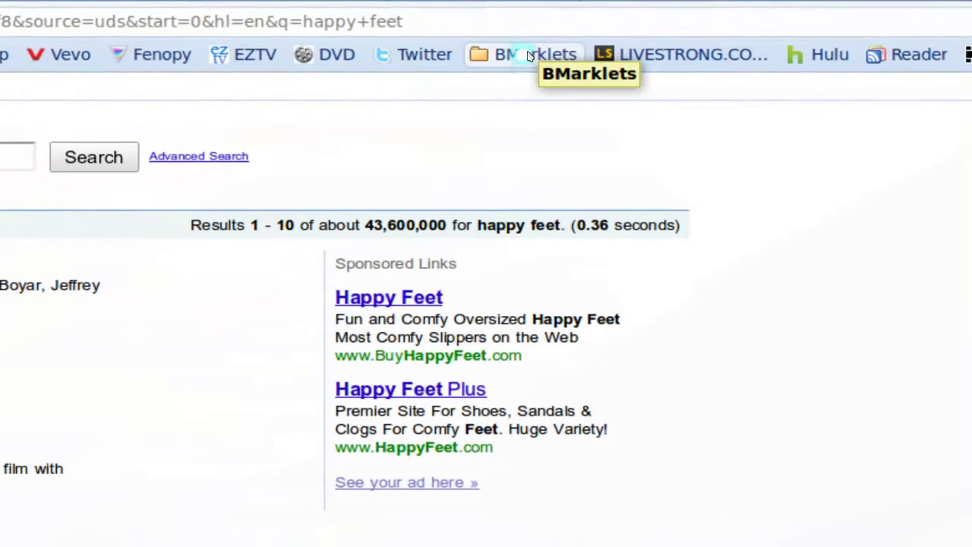
Run PageZipper on the happy feet results, scroll to page 2, then switch to the YouTube workout tab.
click(529, 56)
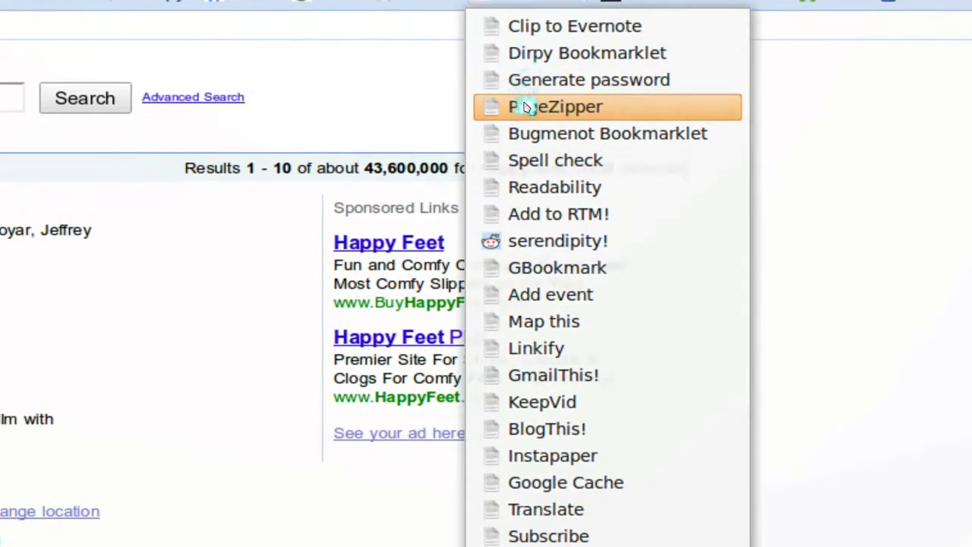
click(510, 169)
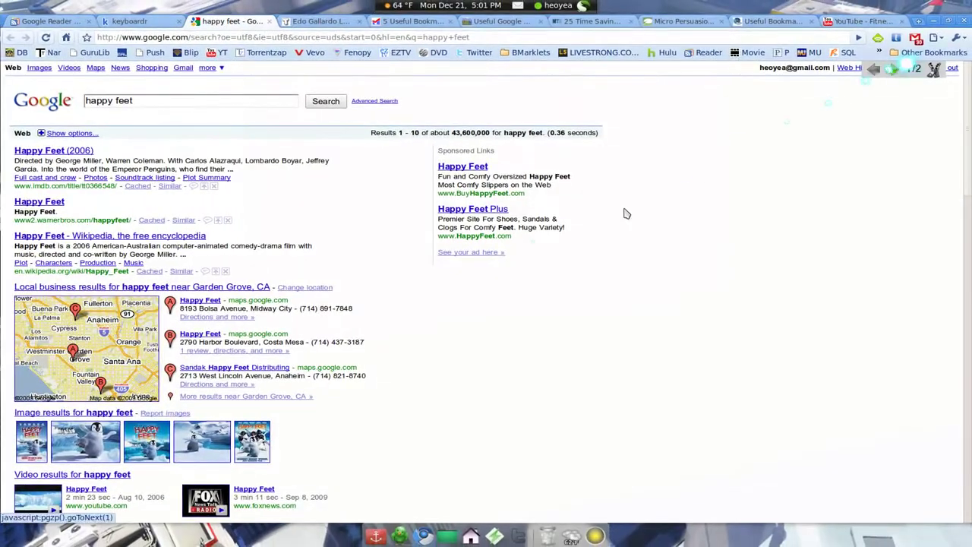
scroll(434, 304, down, 5)
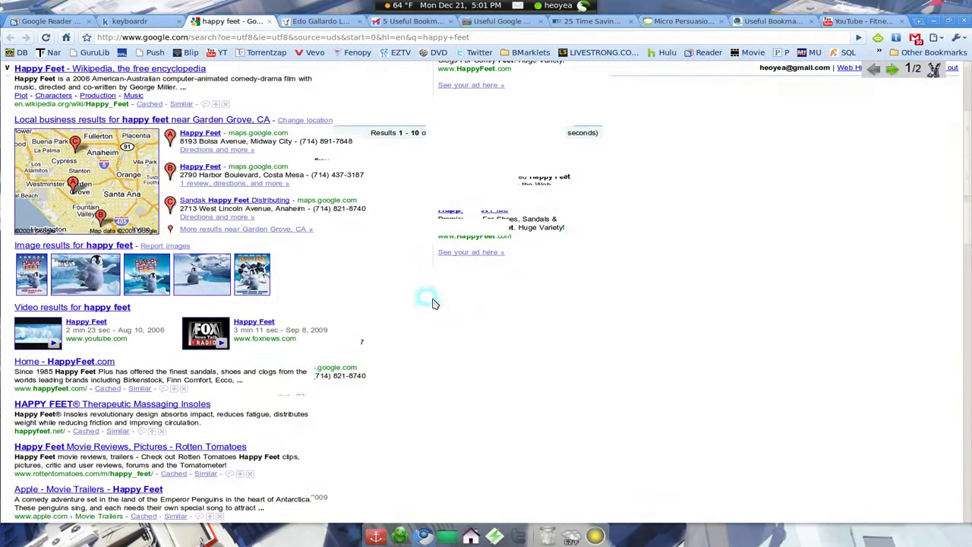
scroll(429, 302, down, 3)
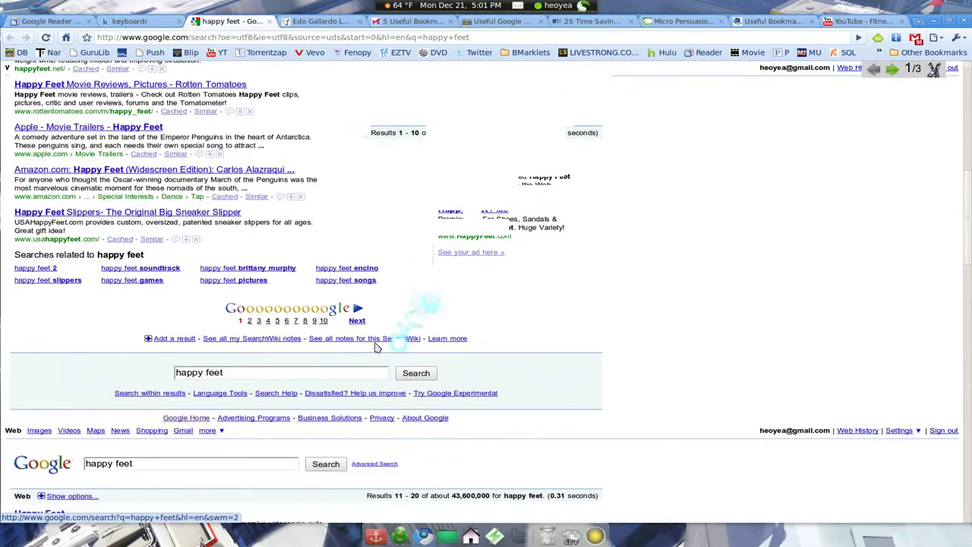
scroll(400, 314, down, 8)
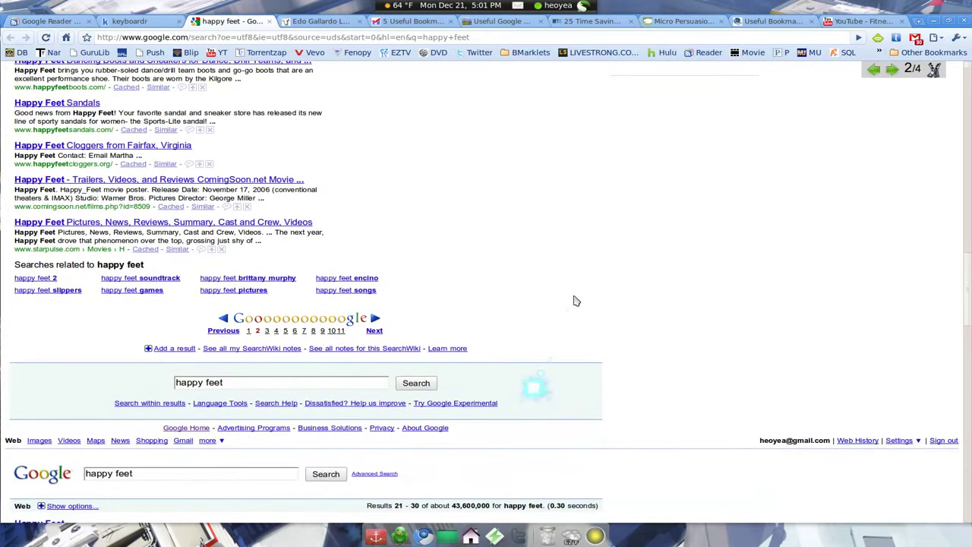
click(591, 237)
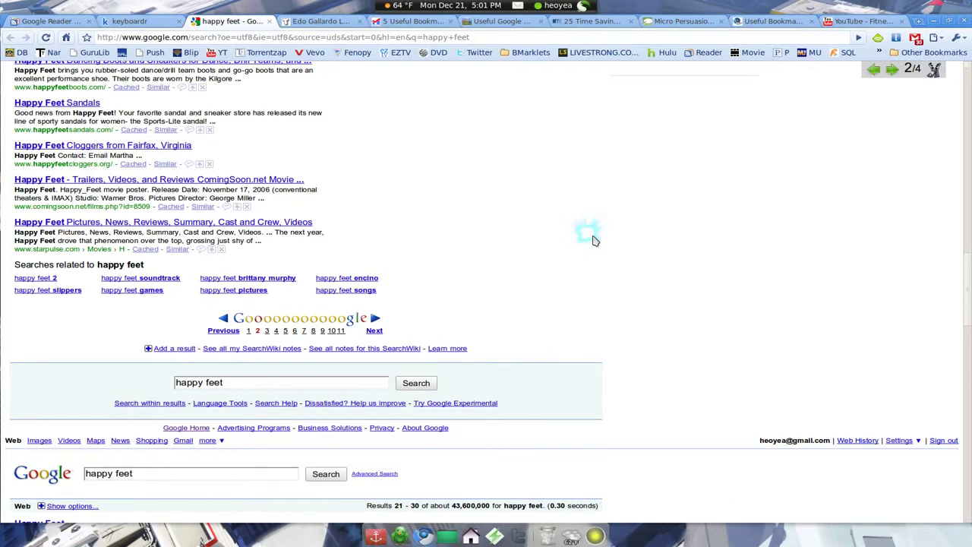
click(849, 22)
Send the Hot Burn Workout video to Dirpy using the BMarklets folder's Dirpy Bookmarklet.
click(833, 193)
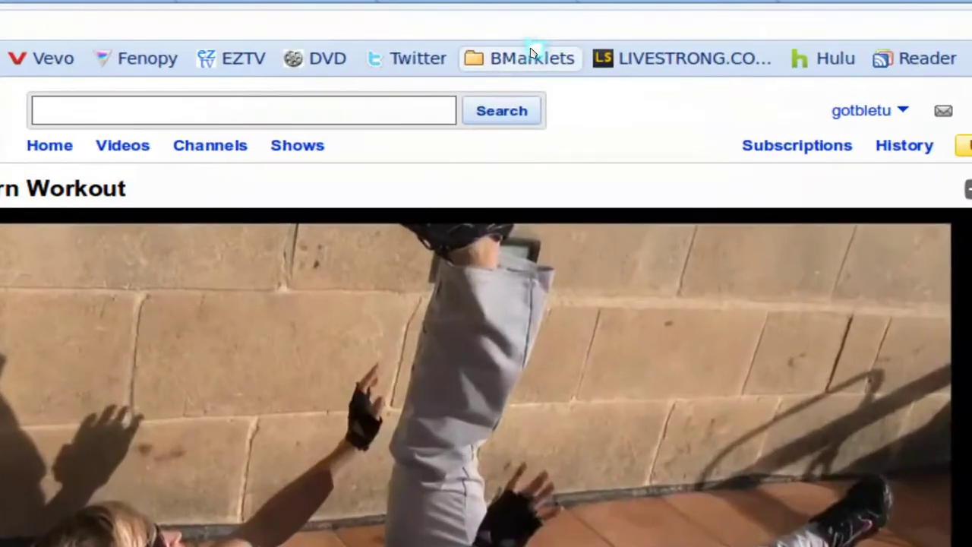
click(528, 59)
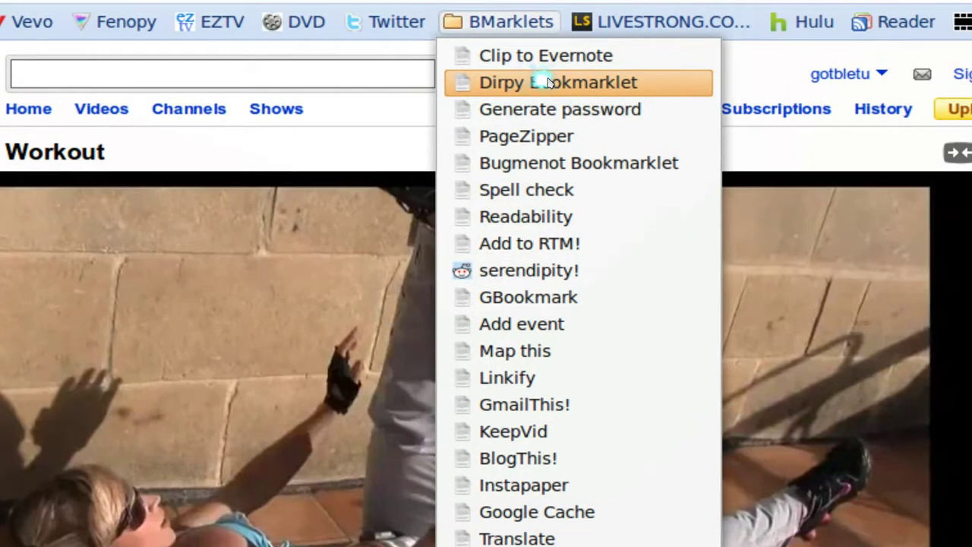
click(548, 82)
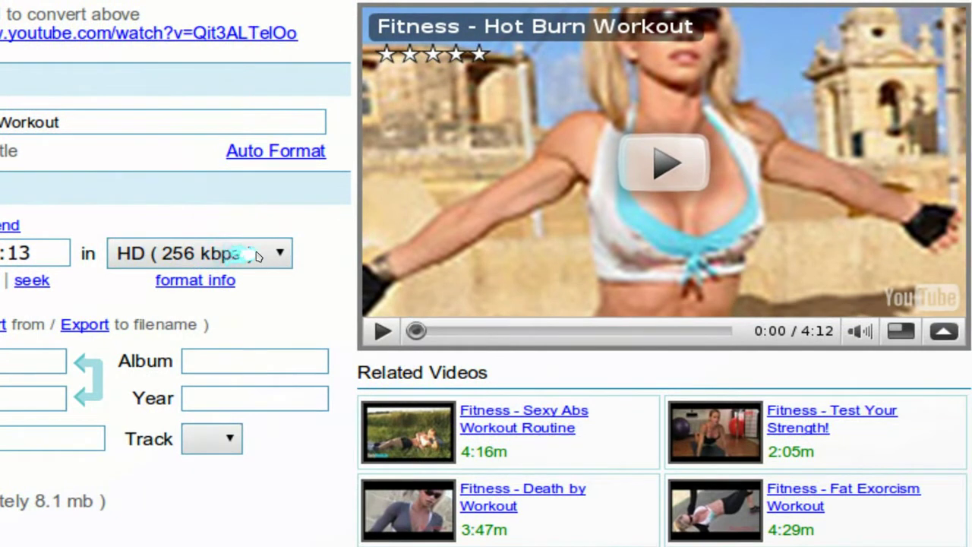
Keep HD (256 kbps) as the mp3 quality for the 00:00–04:13 Hot Burn Workout clip.
click(337, 258)
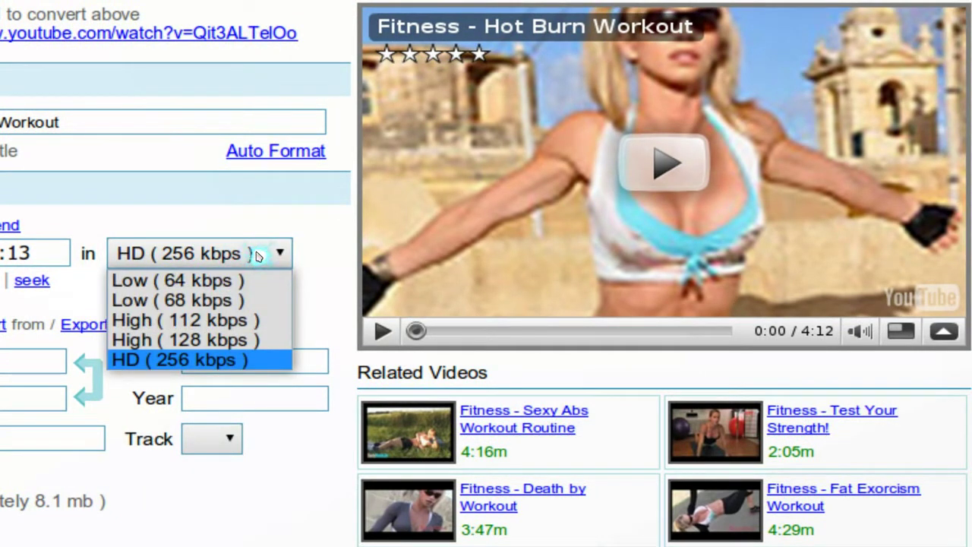
click(257, 257)
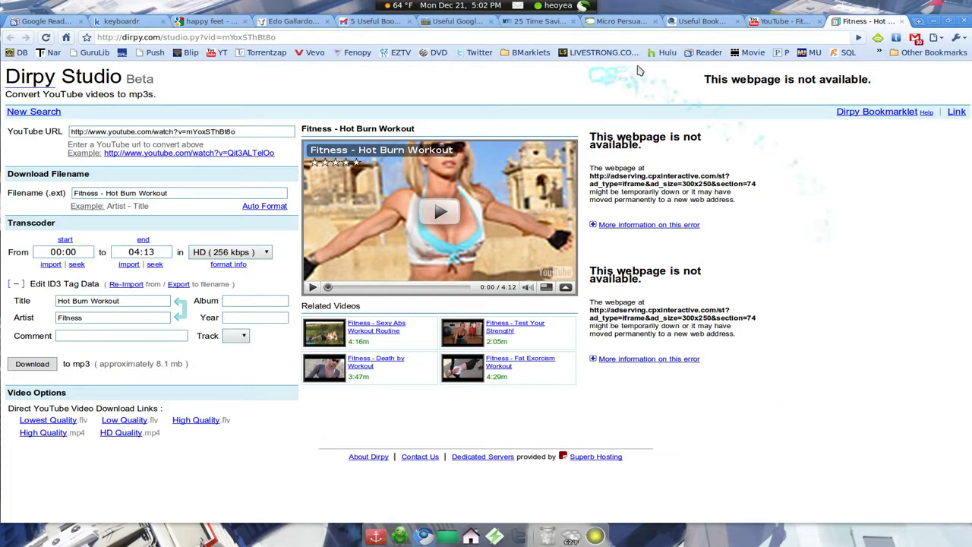
Show the Useful Bookmarklets forum thread and select, then deselect, the Delicious code line.
click(692, 22)
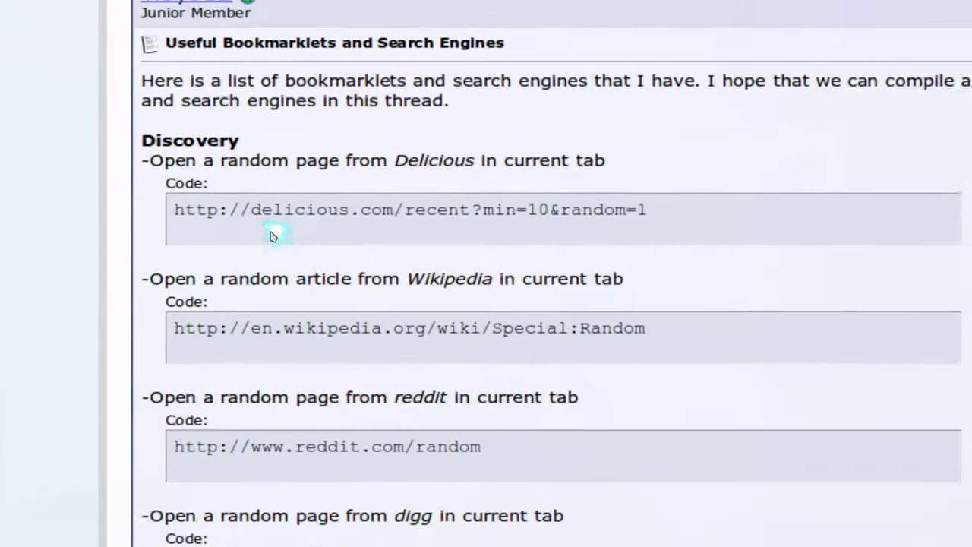
triple_click(276, 220)
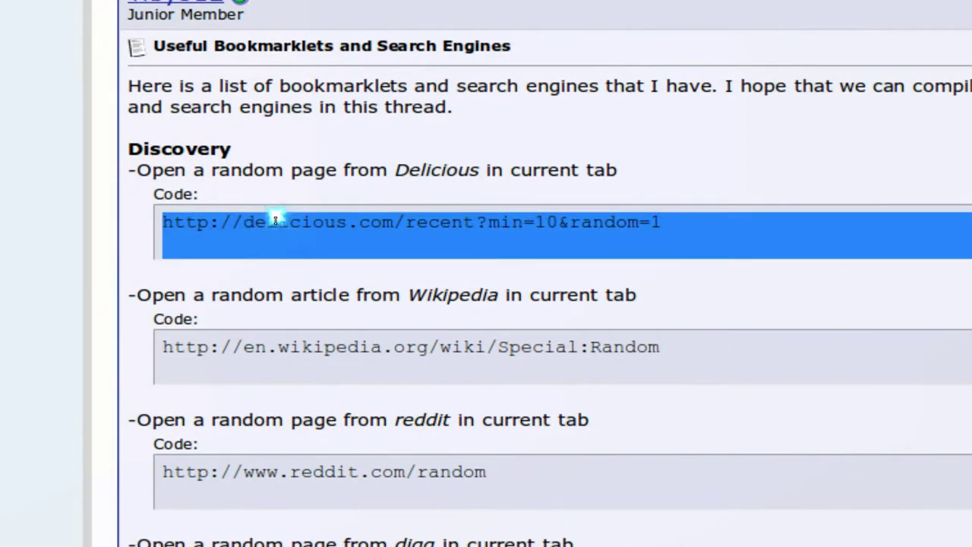
click(276, 220)
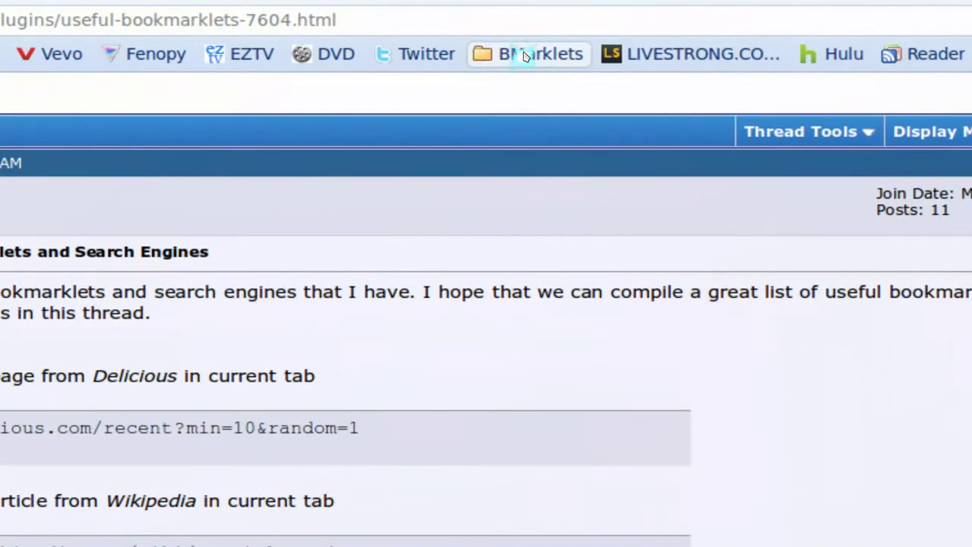
Run Linkify to make the forum's code URLs clickable, reload the page, and return to the Edo Gallardo article.
click(523, 54)
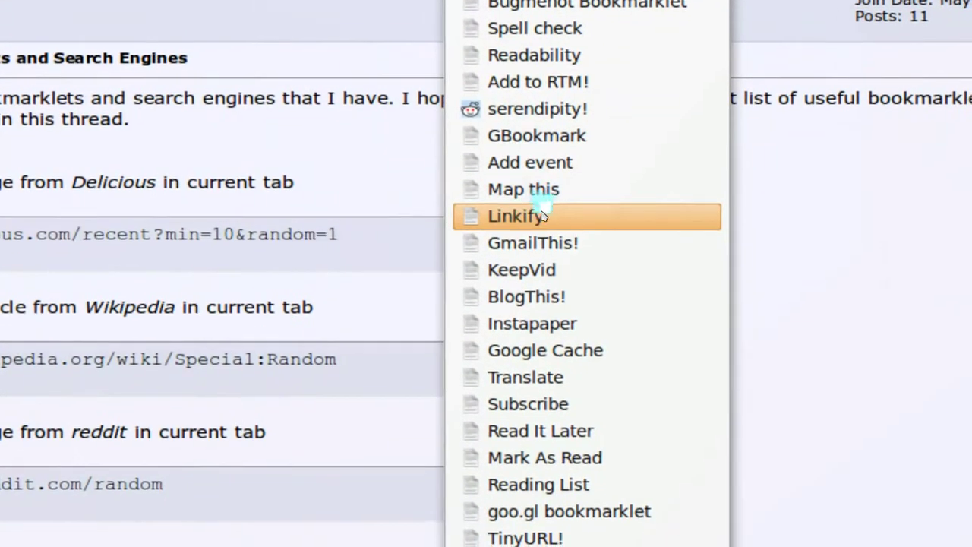
click(541, 216)
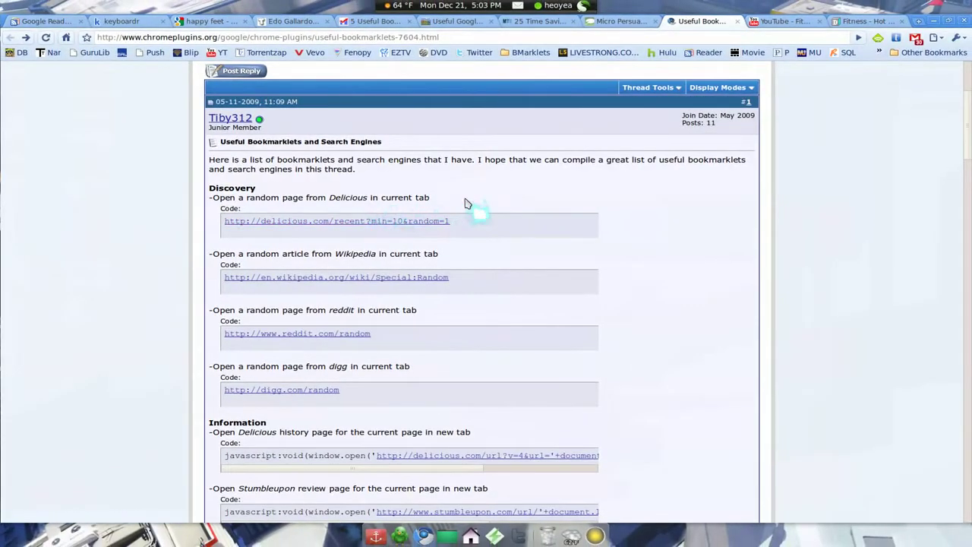
click(47, 38)
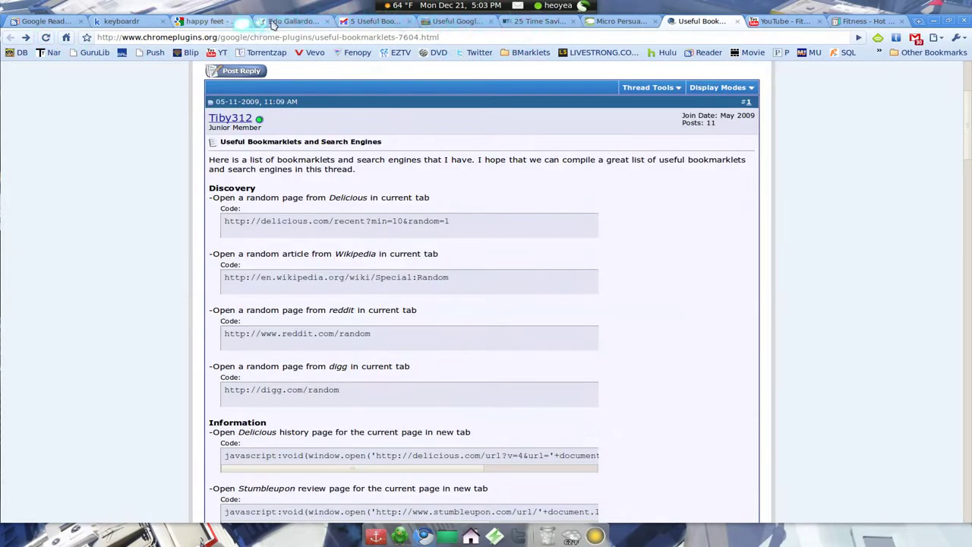
click(275, 23)
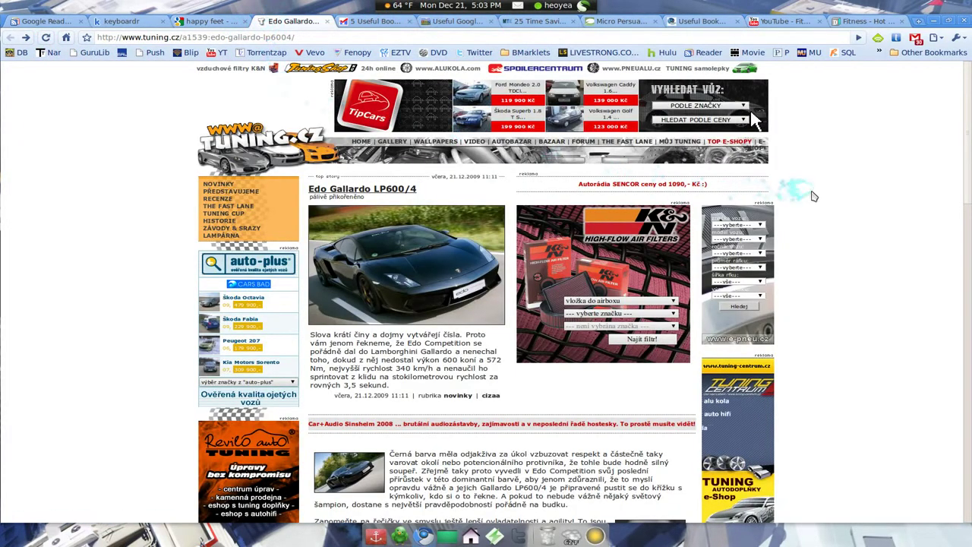
Translate the tuning.cz Edo Gallardo LP600/4 article into English with the Translate bookmarklet.
scroll(813, 196, down, 2)
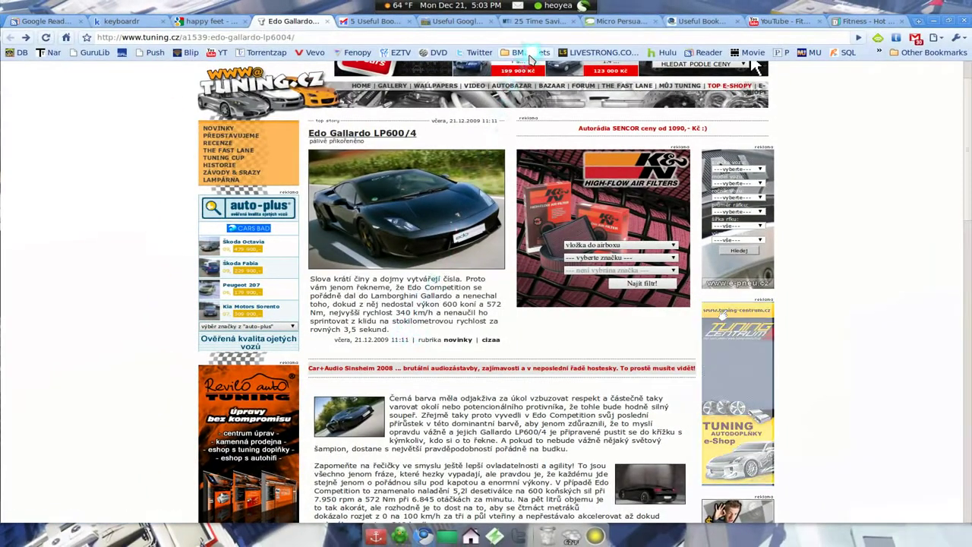
click(529, 54)
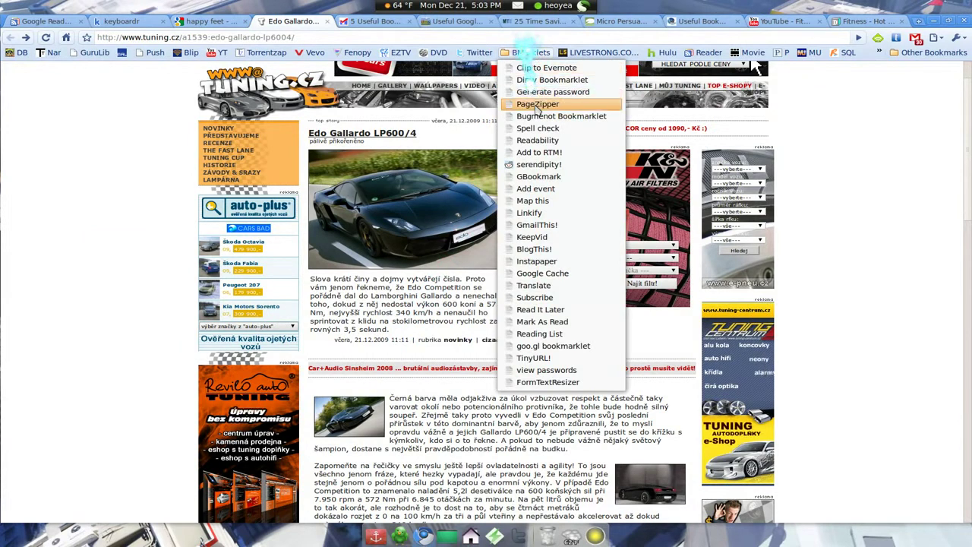
click(541, 286)
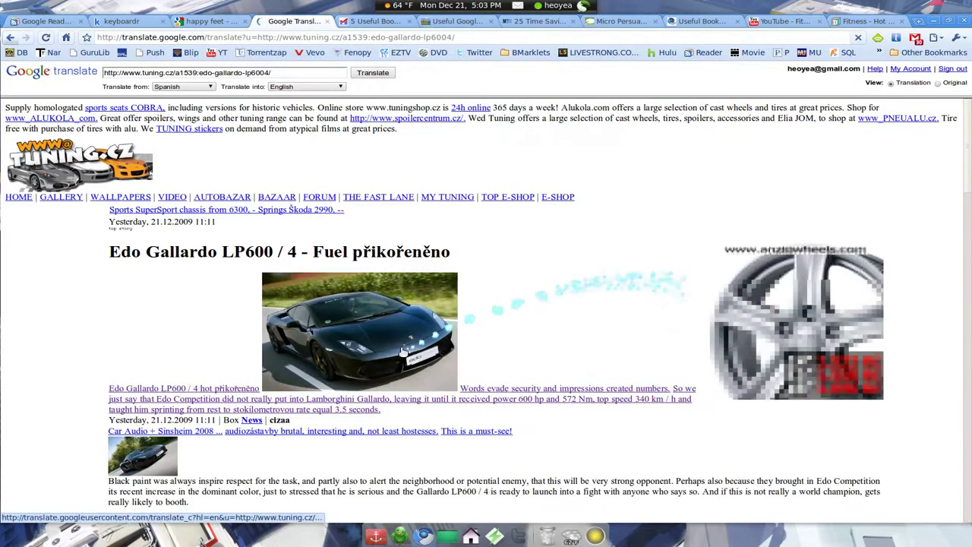
Scroll through the English translation of the car article, then return to the Useful Bookmarklets thread.
scroll(403, 352, down, 2)
scroll(403, 352, down, 3)
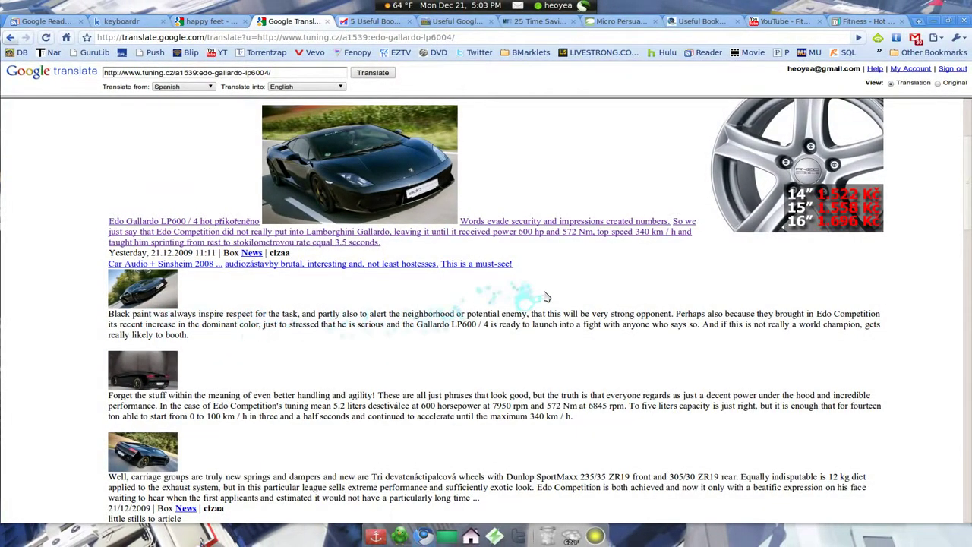
scroll(545, 294, down, 1)
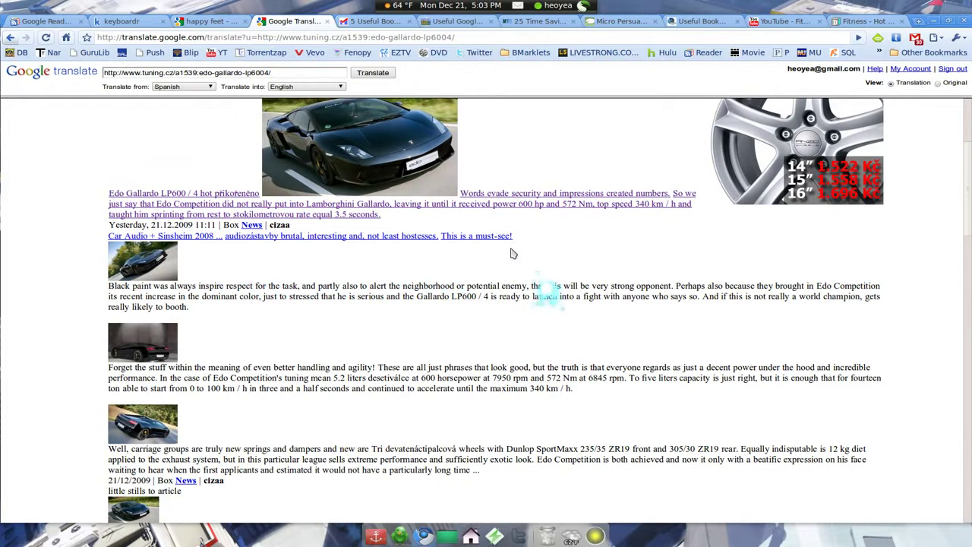
click(668, 21)
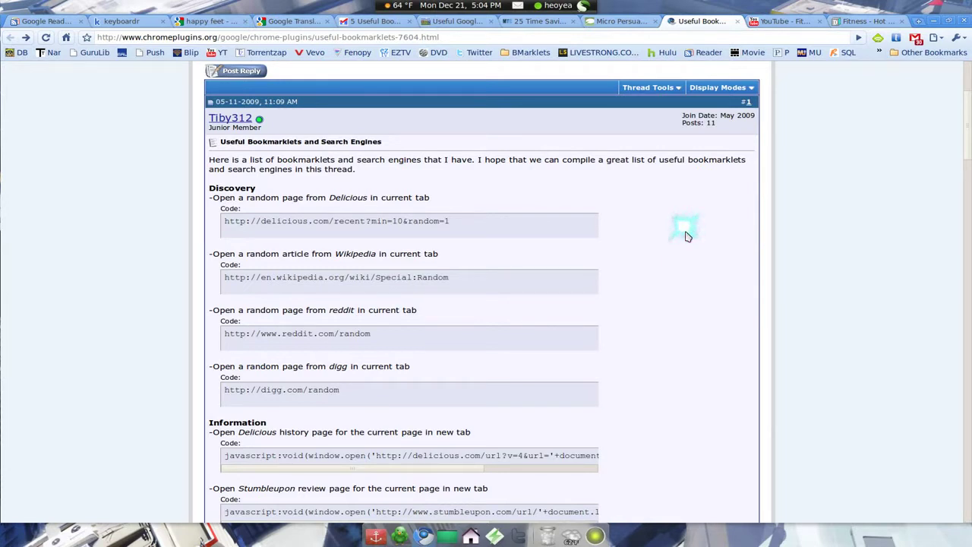
Load Google's cached copy of the forum thread via Google Cache, then switch to the Micro Persuasion page.
click(526, 53)
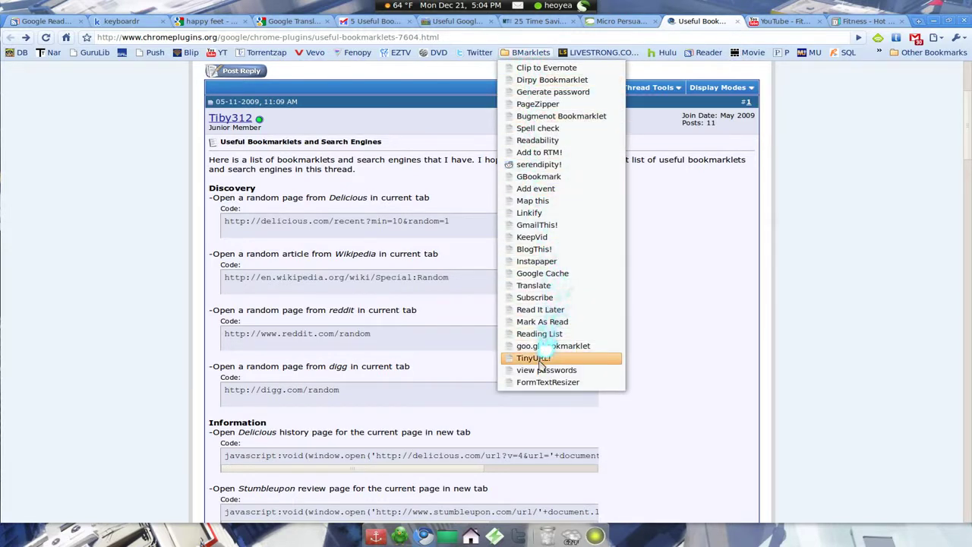
click(543, 273)
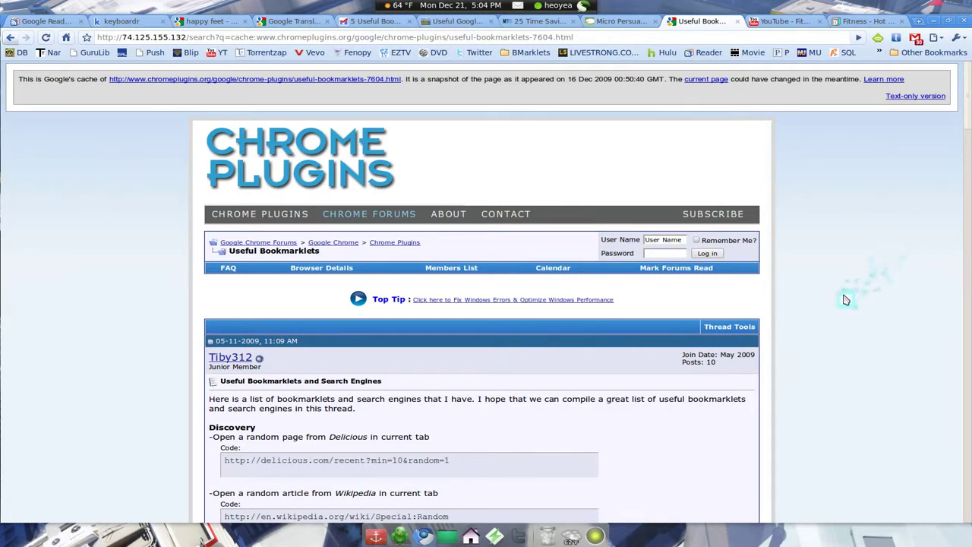
click(520, 54)
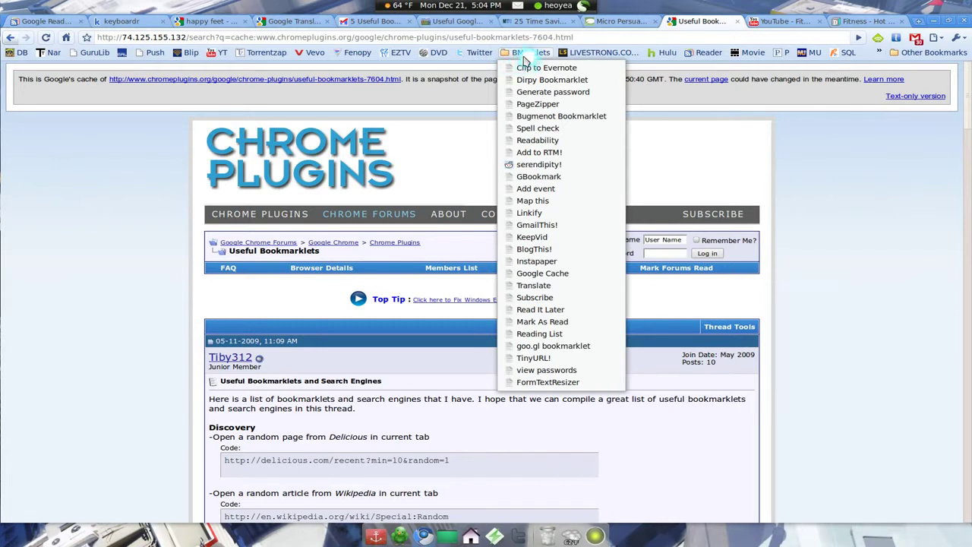
click(524, 60)
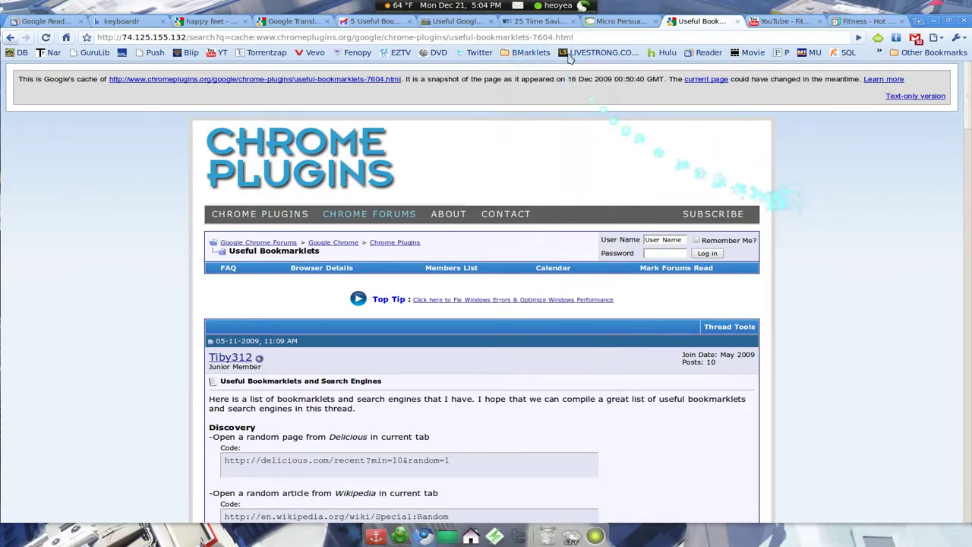
click(606, 23)
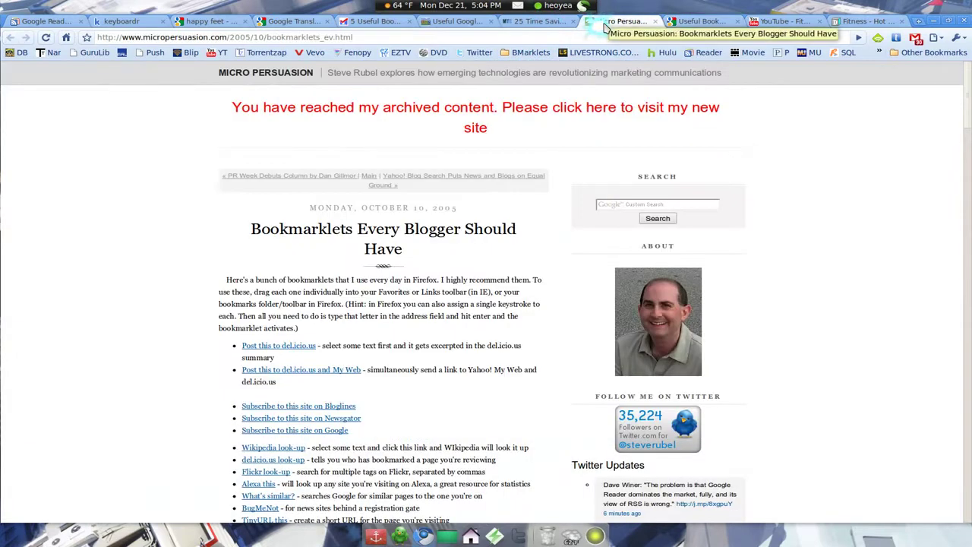
Drag the 'Post this to del.icio.us' link onto the bookmarks bar and open its Edit Bookmark dialog.
scroll(326, 305, down, 3)
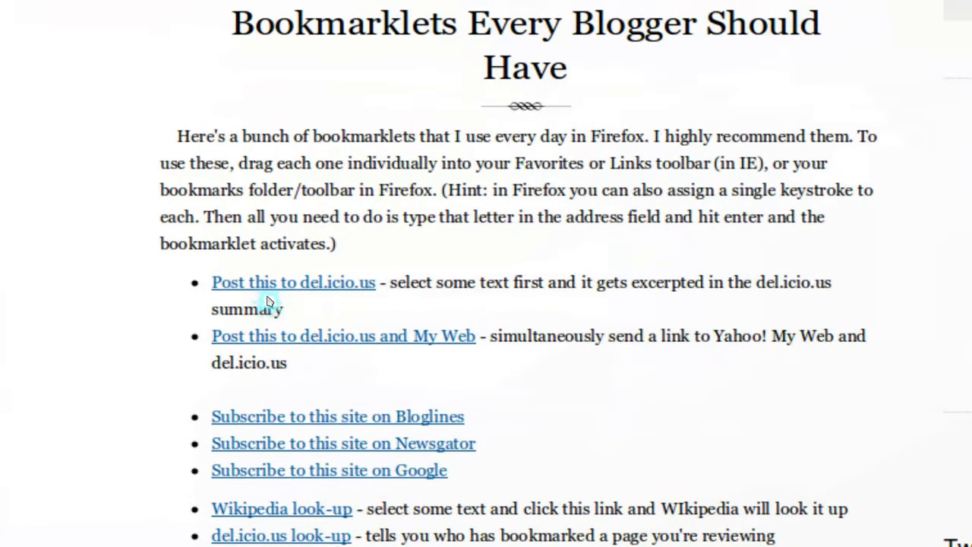
click(282, 293)
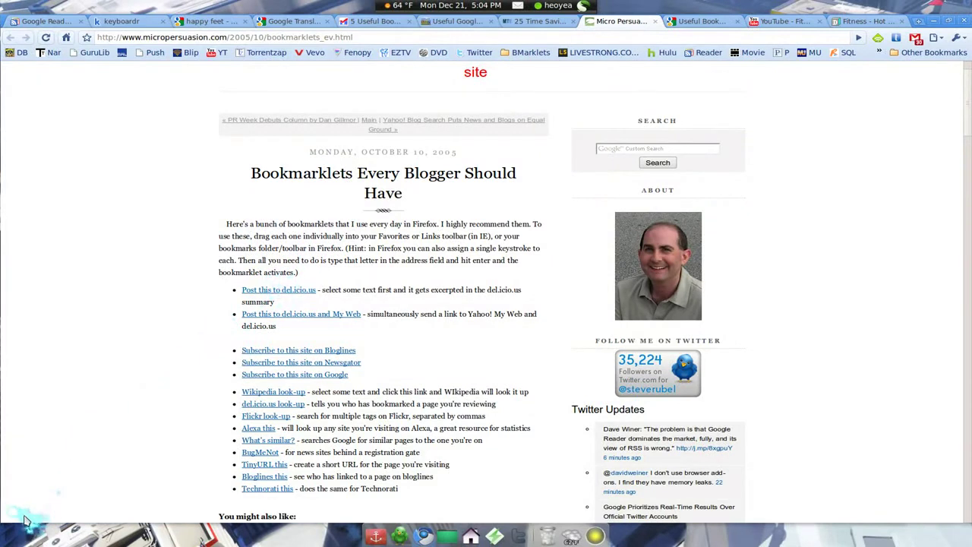
drag(282, 291, 501, 53)
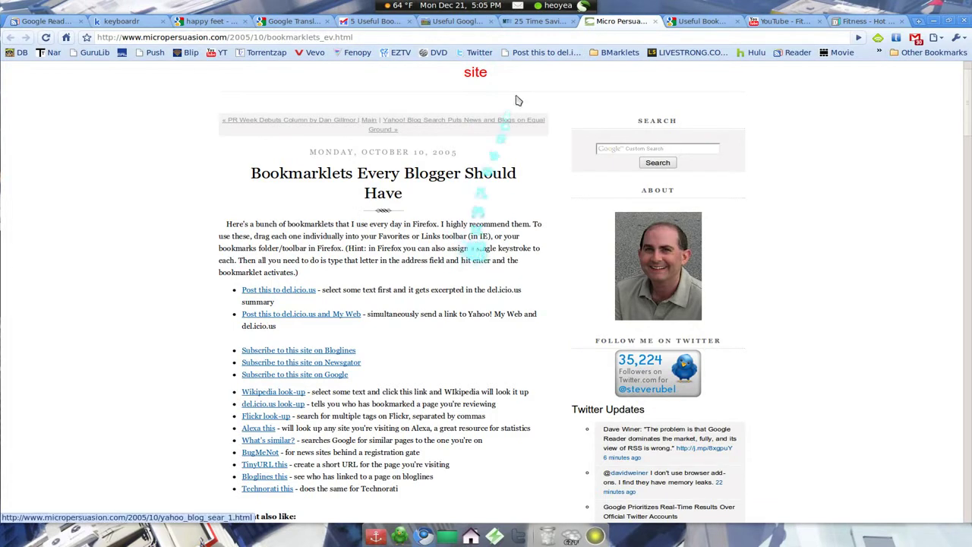
right_click(535, 52)
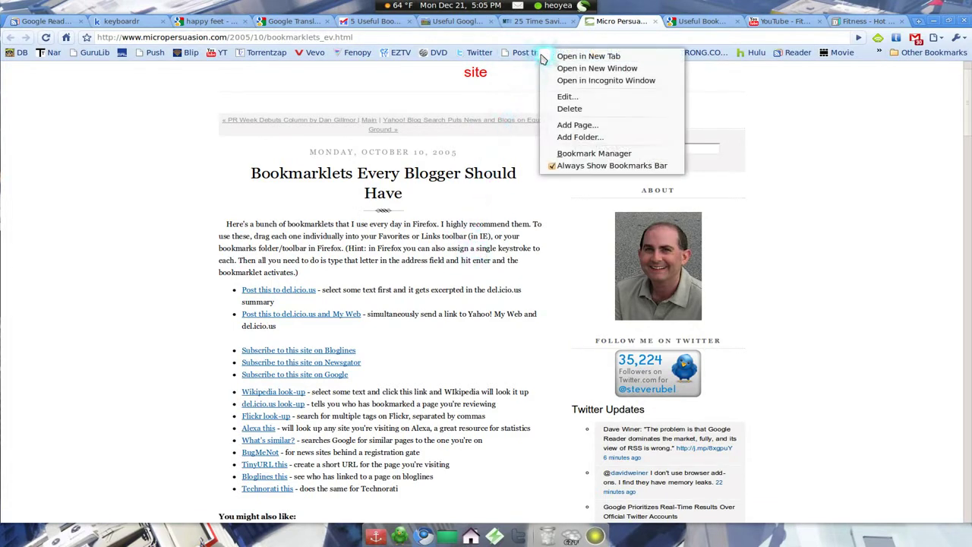
click(563, 96)
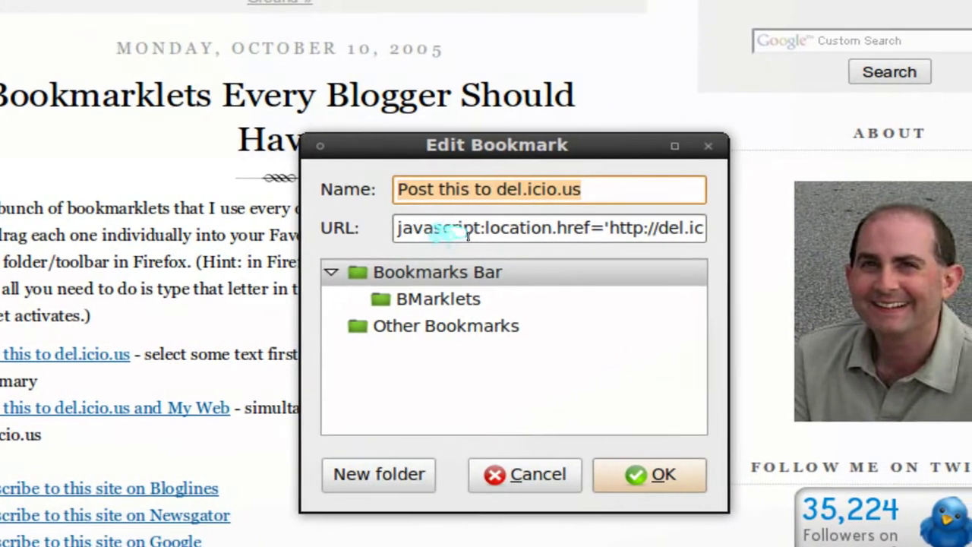
drag(467, 235, 760, 219)
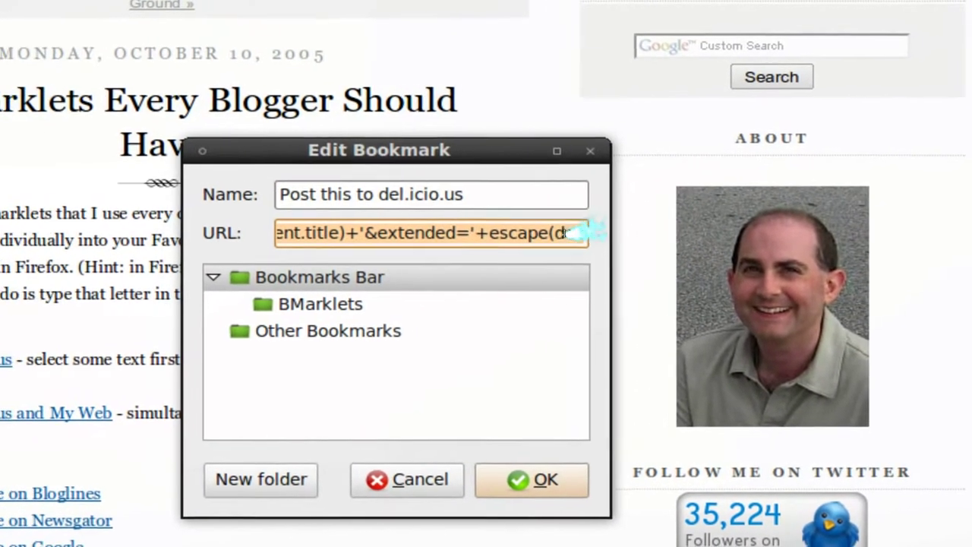
click(541, 235)
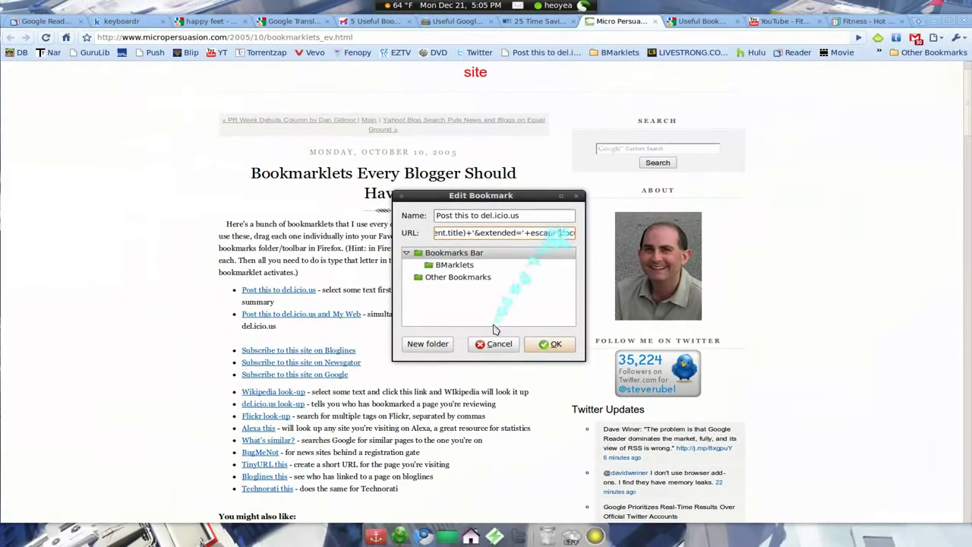
click(494, 344)
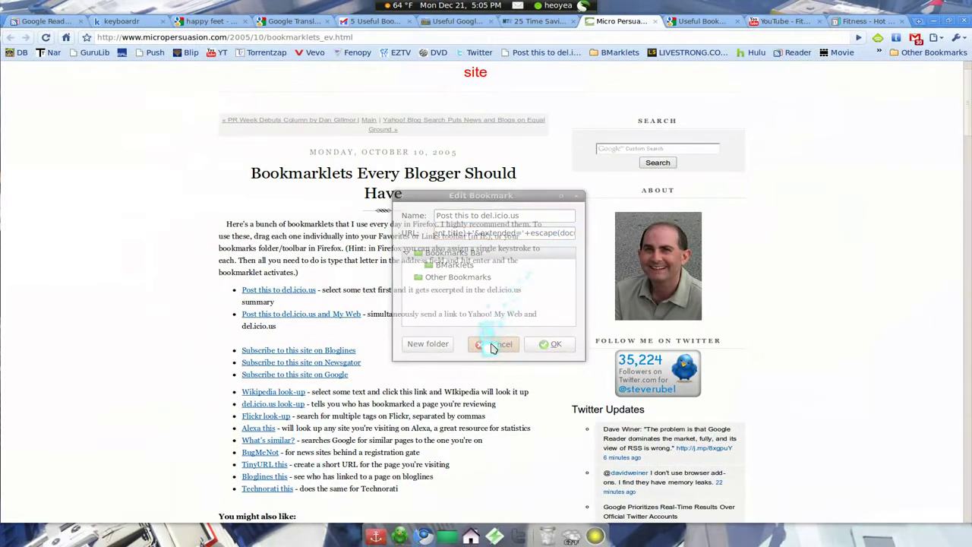
click(690, 22)
Scroll down the cached Useful Bookmarklets thread to its Information bookmarklet codes.
scroll(171, 418, down, 3)
scroll(170, 414, down, 7)
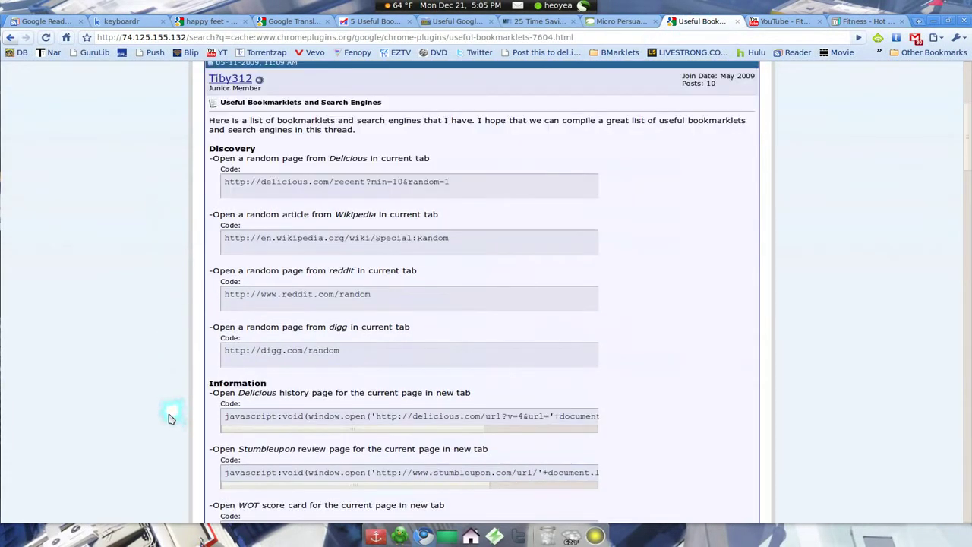